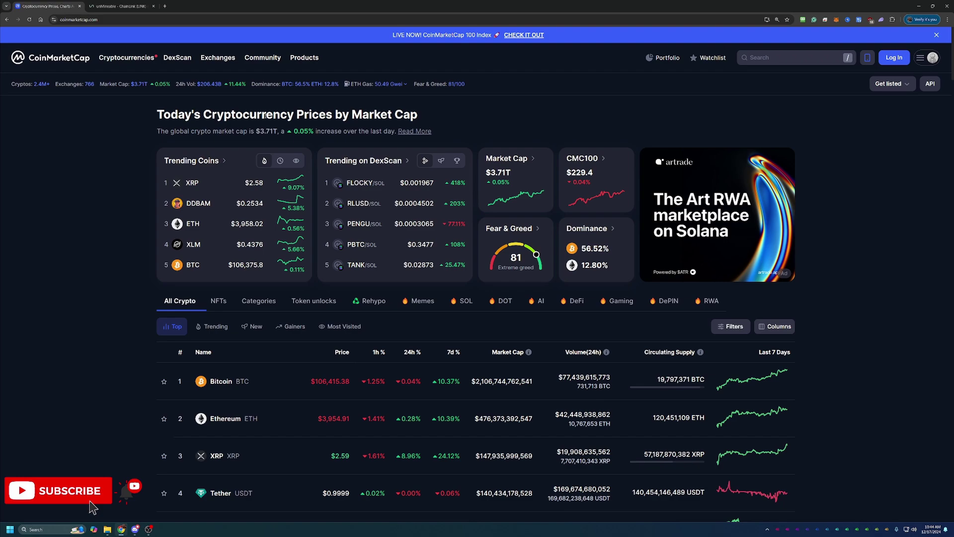
Scroll CoinMarketCap's All Crypto table down to Chainlink, ranked 12th at $27.65.
{"action": "left_click_drag", "start_coordinate": [260, 132], "coordinate": [271, 131]}
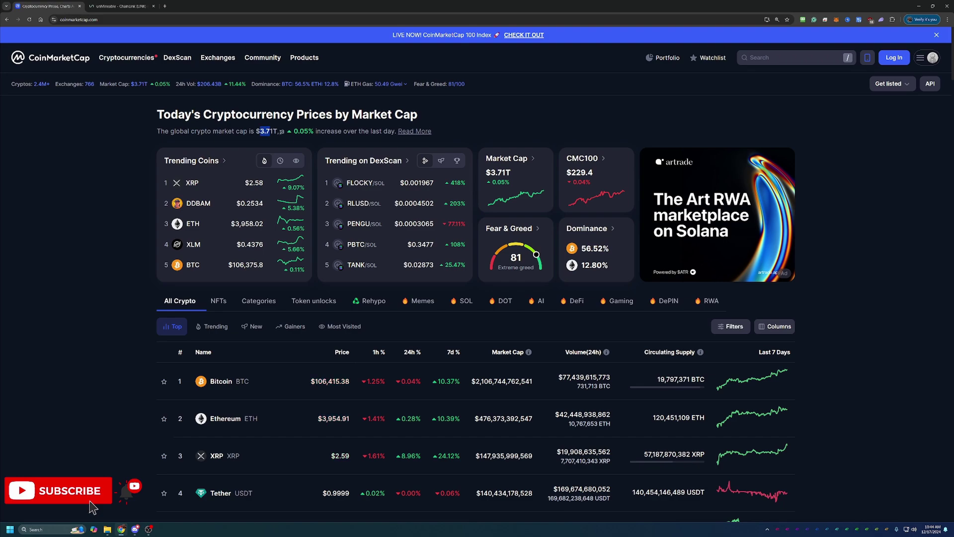
{"action": "left_click", "coordinate": [282, 132]}
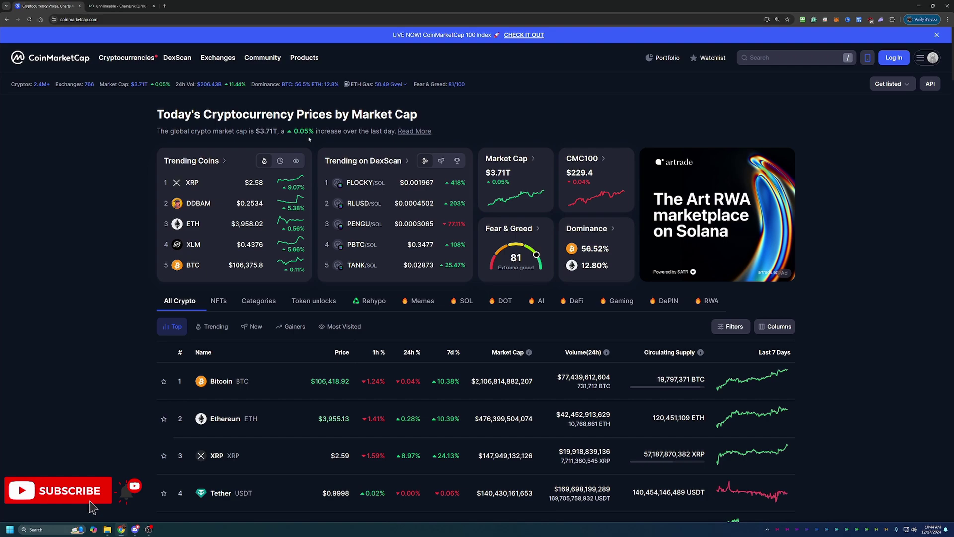
{"action": "scroll", "coordinate": [308, 155], "scroll_direction": "down", "scroll_amount": 2}
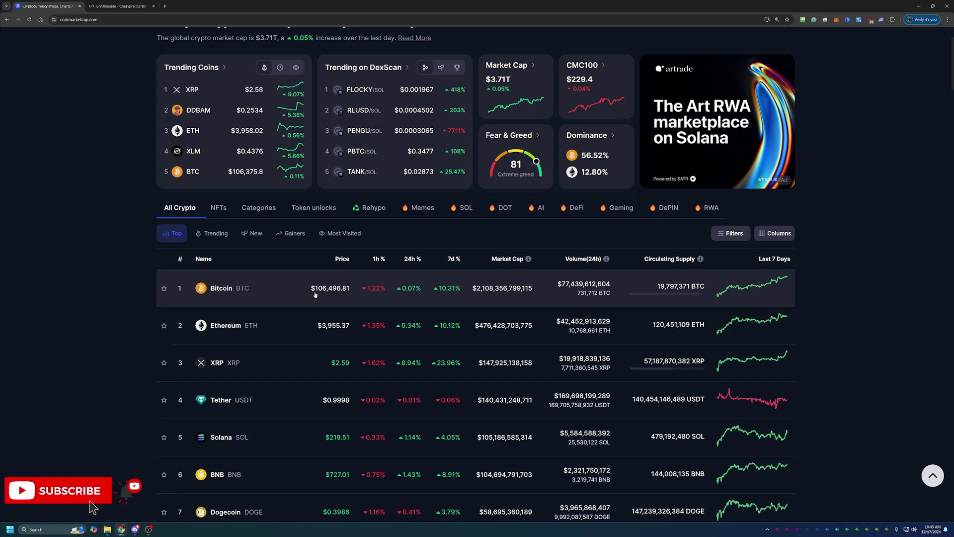
{"action": "scroll", "coordinate": [308, 294], "scroll_direction": "down", "scroll_amount": 1}
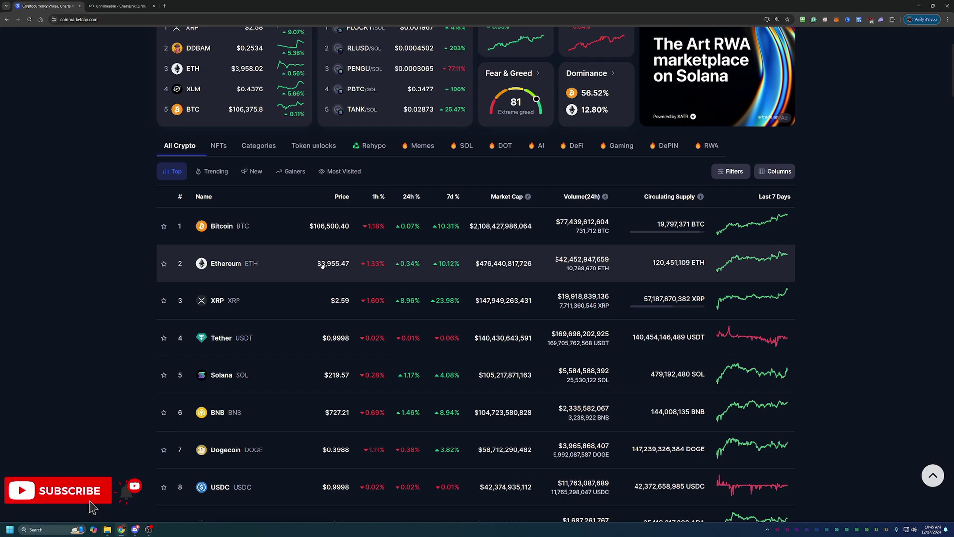
{"action": "scroll", "coordinate": [290, 273], "scroll_direction": "down", "scroll_amount": 1}
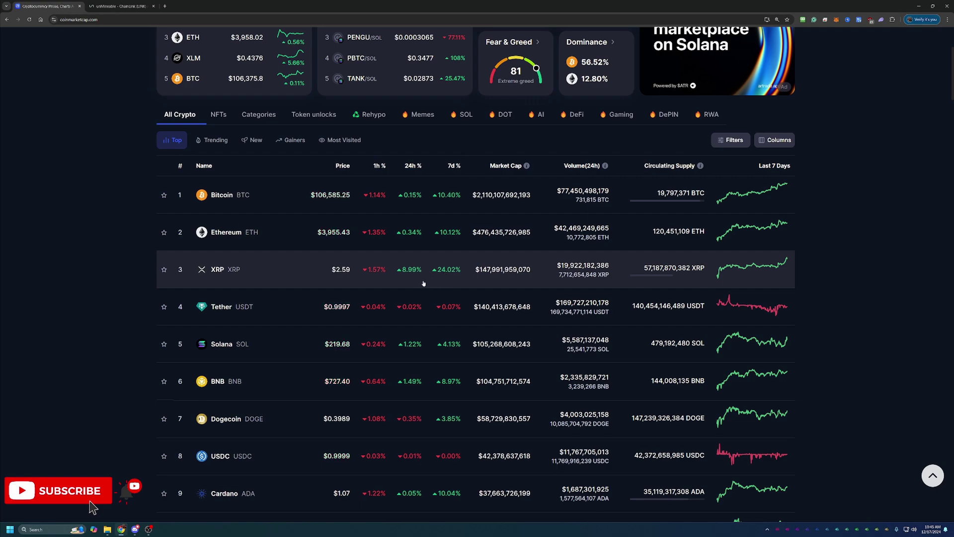
{"action": "scroll", "coordinate": [268, 309], "scroll_direction": "down", "scroll_amount": 4}
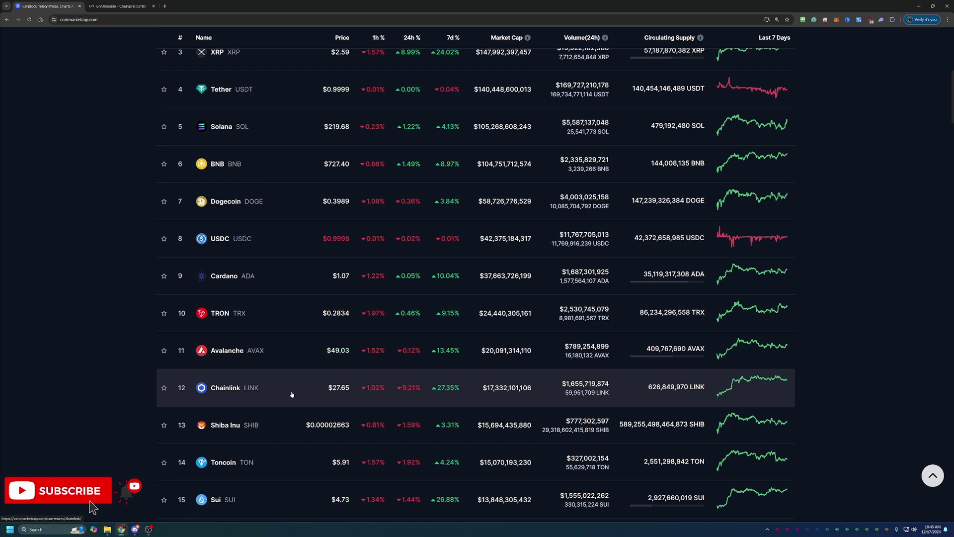
View Chainlink's all-time price chart, then return to the unMineable LINK page.
{"action": "left_click", "coordinate": [238, 388]}
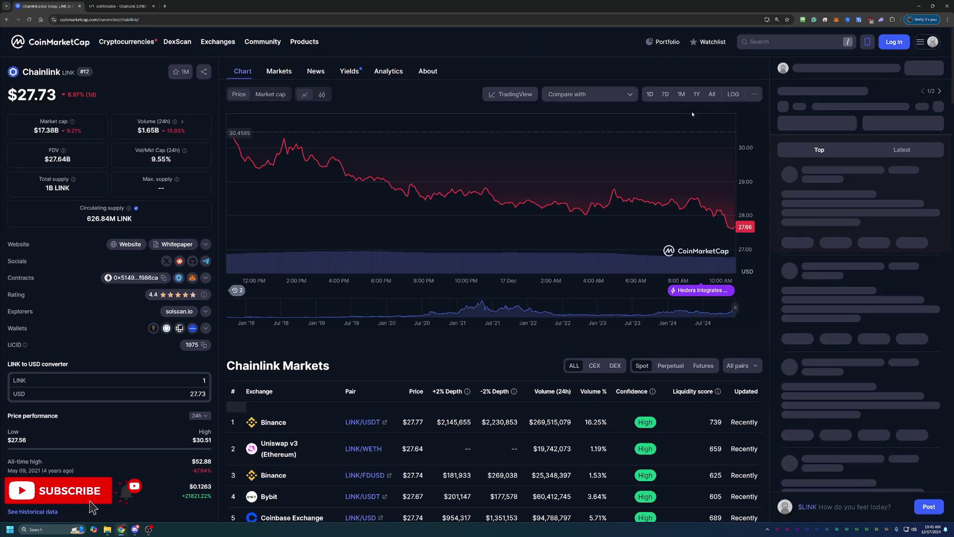
{"action": "left_click", "coordinate": [712, 94]}
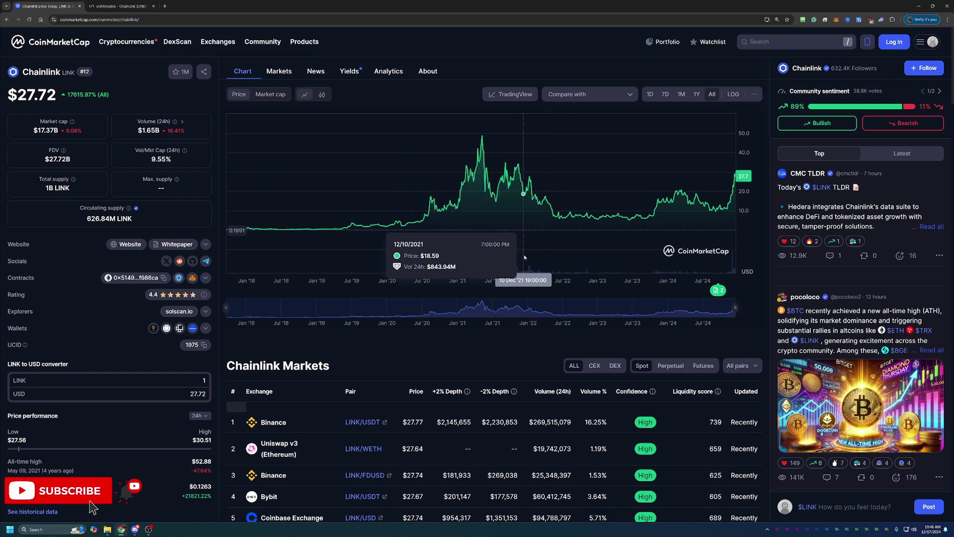
{"action": "left_click", "coordinate": [148, 4]}
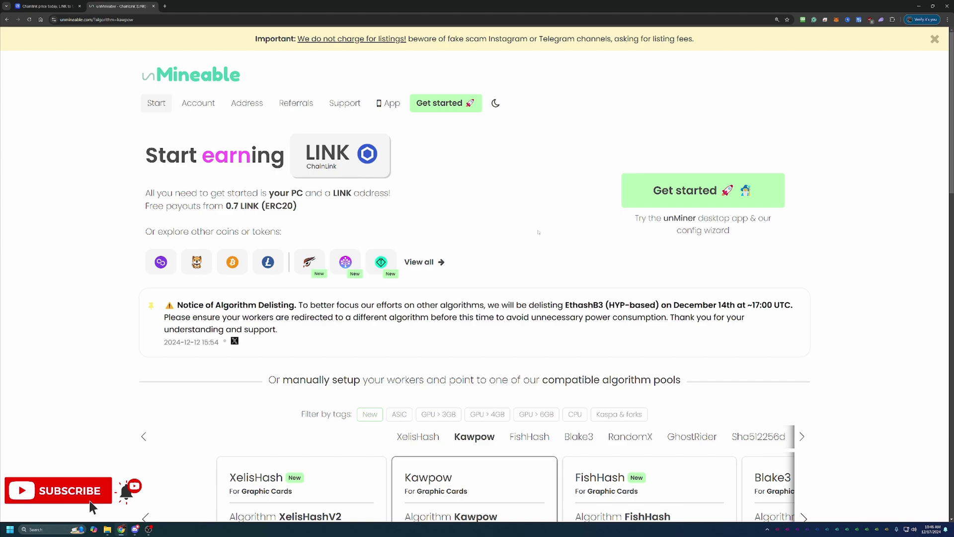
Bring the Kawpow pool details into view: kp.unmineable.com, SSL ports 4444 and 443.
{"action": "scroll", "coordinate": [538, 232], "scroll_direction": "down", "scroll_amount": 3}
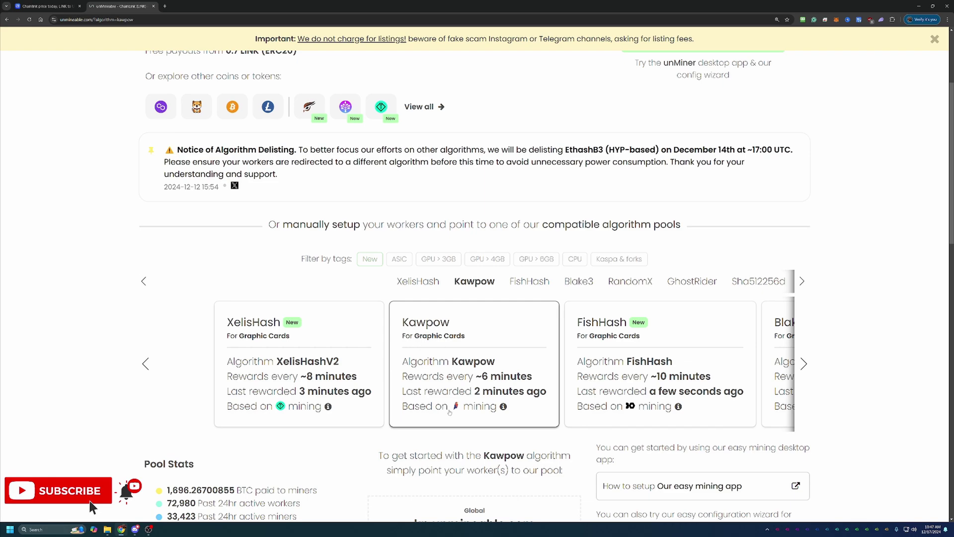
{"action": "mouse_move", "coordinate": [457, 409]}
{"action": "scroll", "coordinate": [443, 380], "scroll_direction": "up", "scroll_amount": 3}
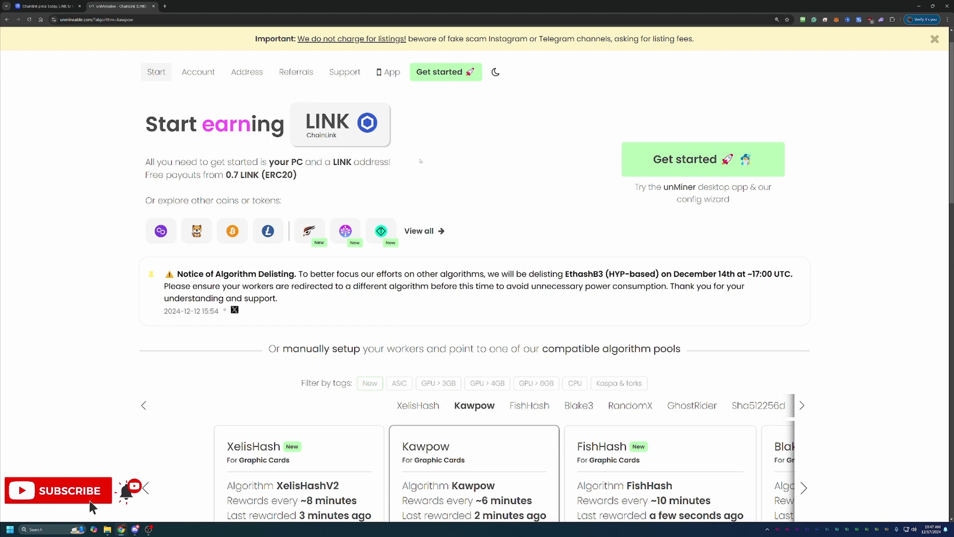
{"action": "scroll", "coordinate": [490, 60], "scroll_direction": "down", "scroll_amount": 1}
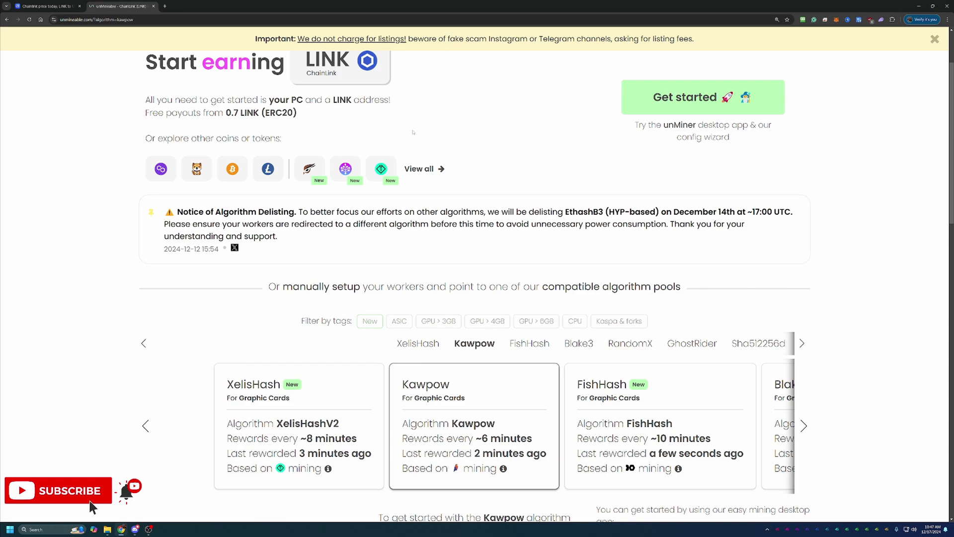
{"action": "scroll", "coordinate": [502, 229], "scroll_direction": "down", "scroll_amount": 4}
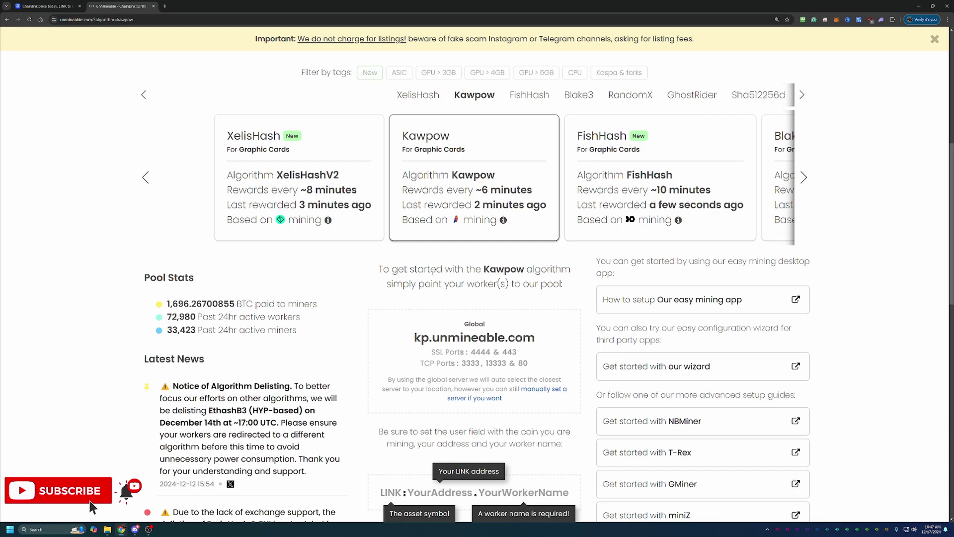
Run the wizard in Basic mode with Graphics Card (GPU), Kawpow and ChainLink (LINK).
{"action": "left_click", "coordinate": [623, 376]}
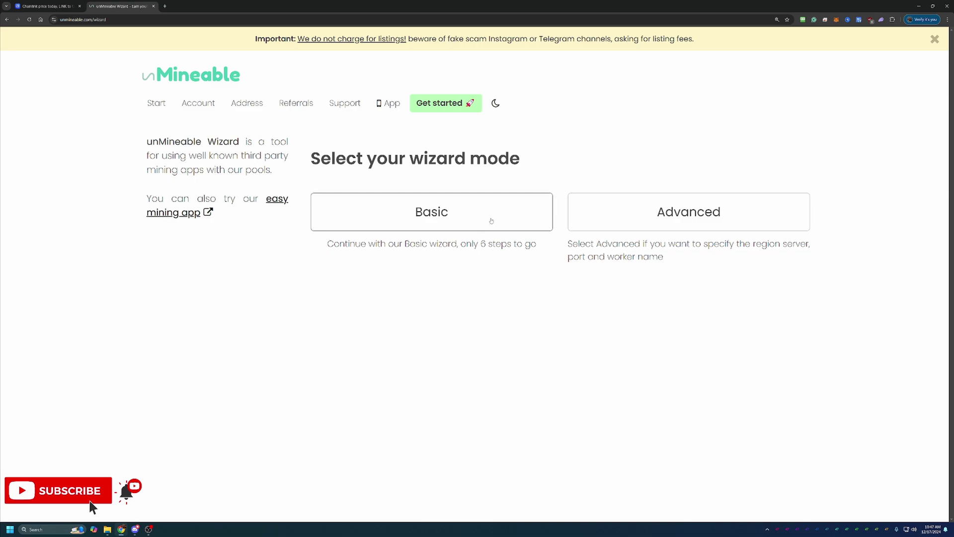
{"action": "left_click", "coordinate": [450, 219]}
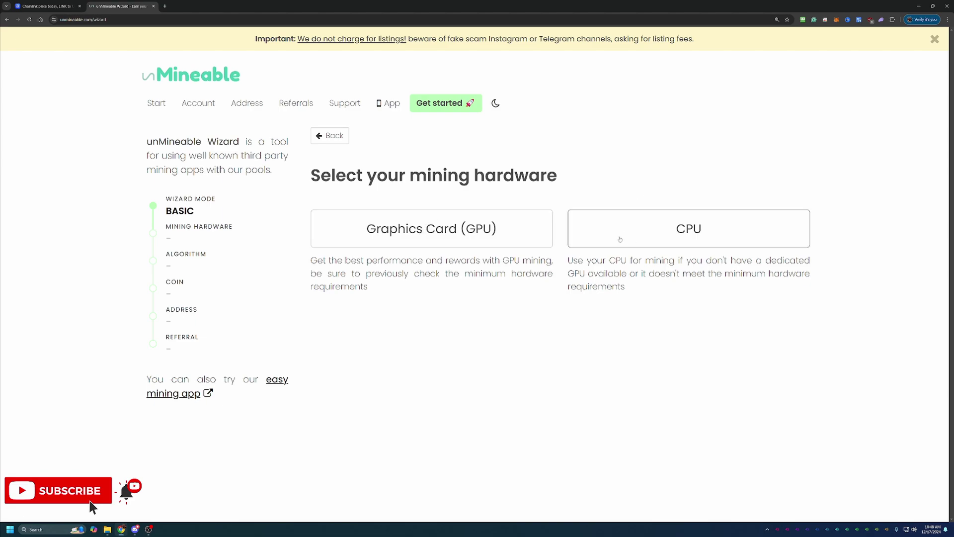
{"action": "left_click", "coordinate": [451, 233]}
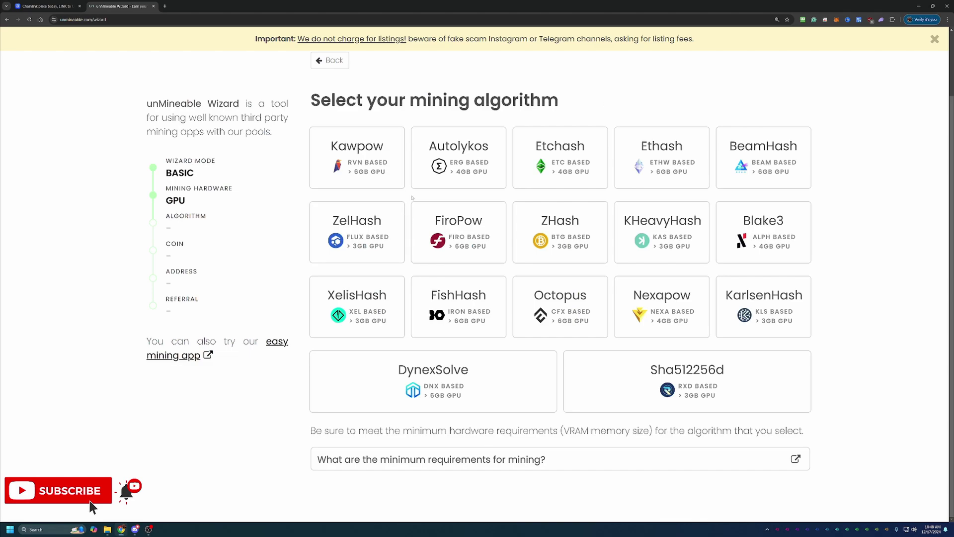
{"action": "left_click", "coordinate": [385, 177]}
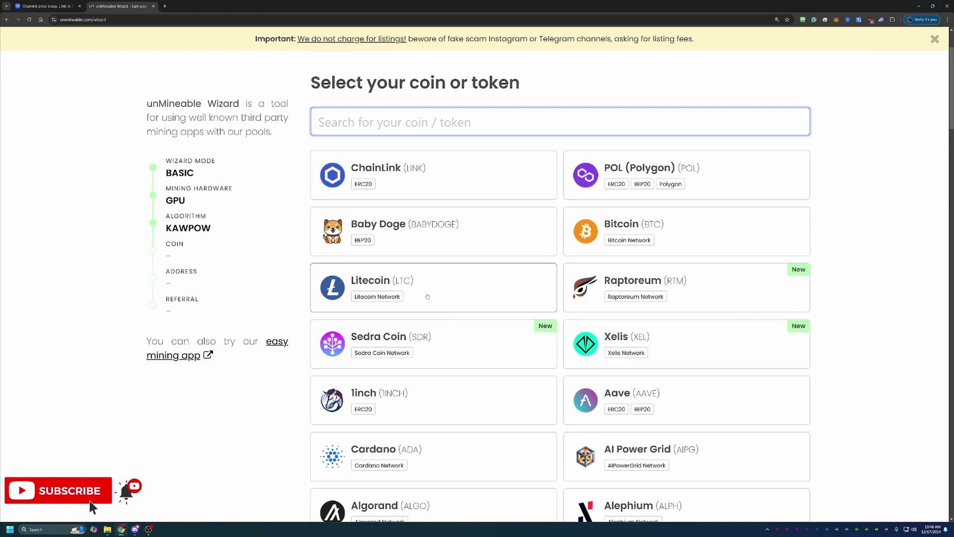
{"action": "left_click", "coordinate": [446, 177]}
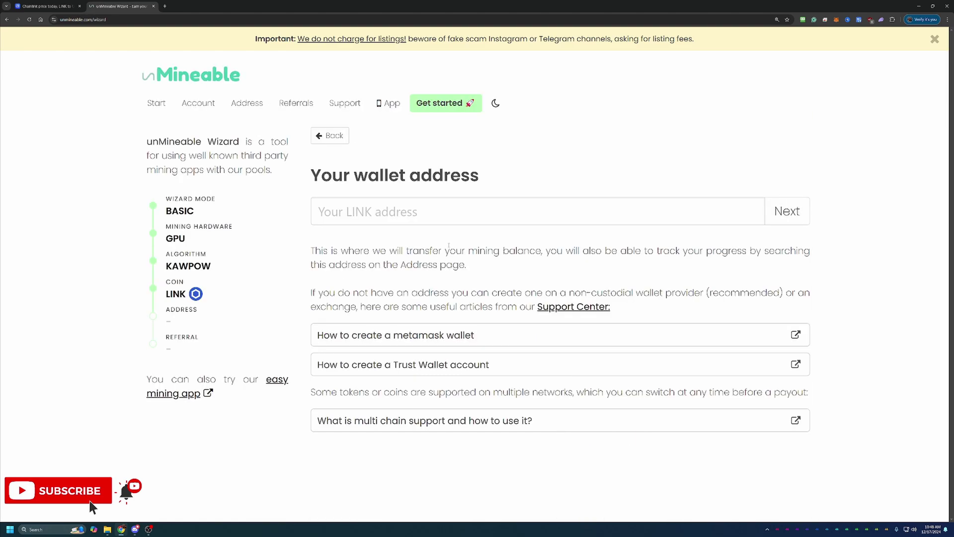
Paste the LINK wallet address, correct its final character, and confirm it.
{"action": "left_click", "coordinate": [449, 219]}
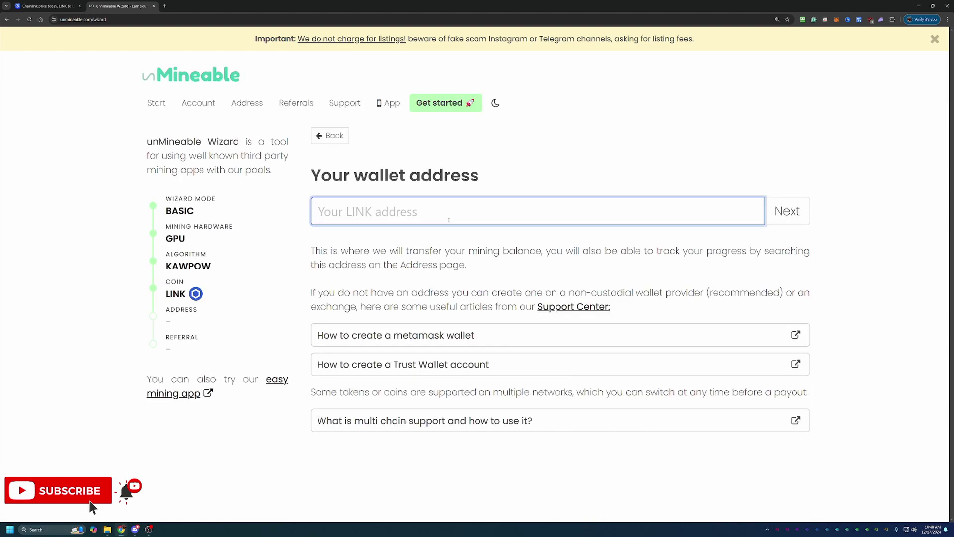
{"action": "type", "text": "0x1825d24779899C82e2EdA5fcFF9991E4600989E4"}
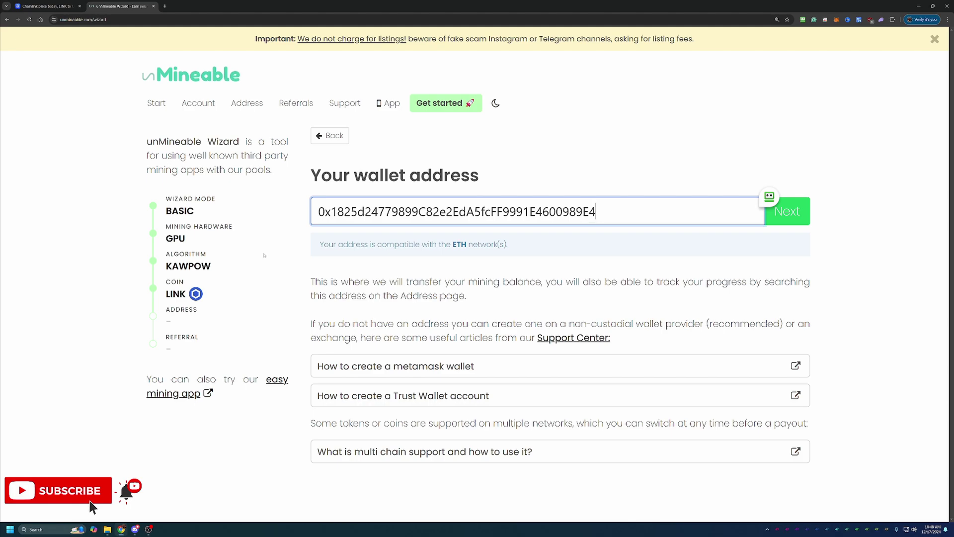
{"action": "left_click_drag", "start_coordinate": [320, 244], "coordinate": [509, 244]}
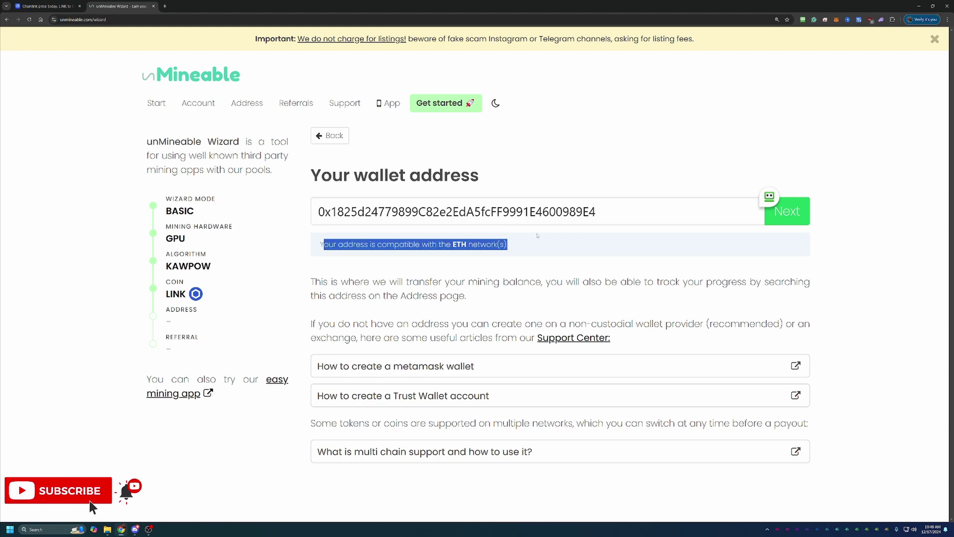
{"action": "left_click", "coordinate": [619, 211]}
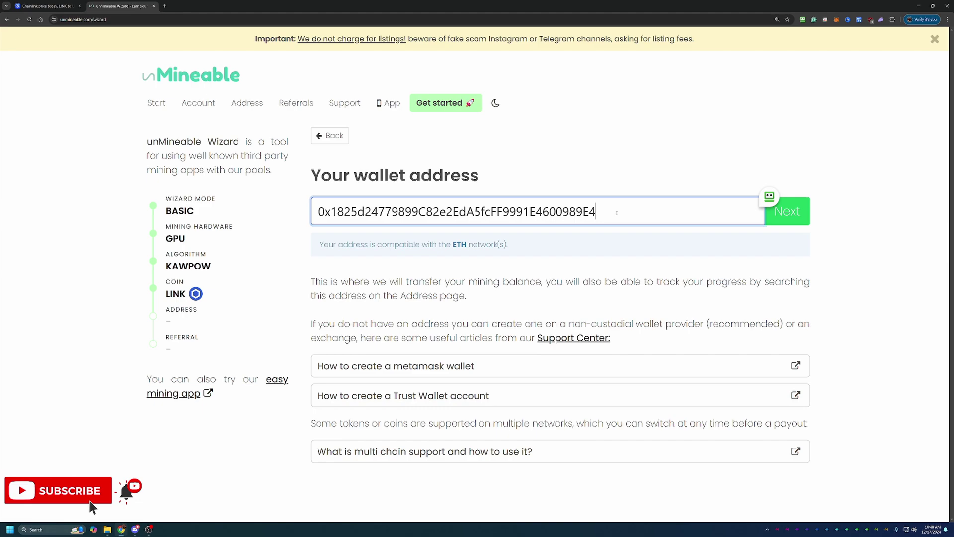
{"action": "key", "text": "BackSpace"}
{"action": "type", "text": "3"}
{"action": "key", "text": "BackSpace"}
{"action": "type", "text": "4"}
{"action": "left_click", "coordinate": [805, 221]}
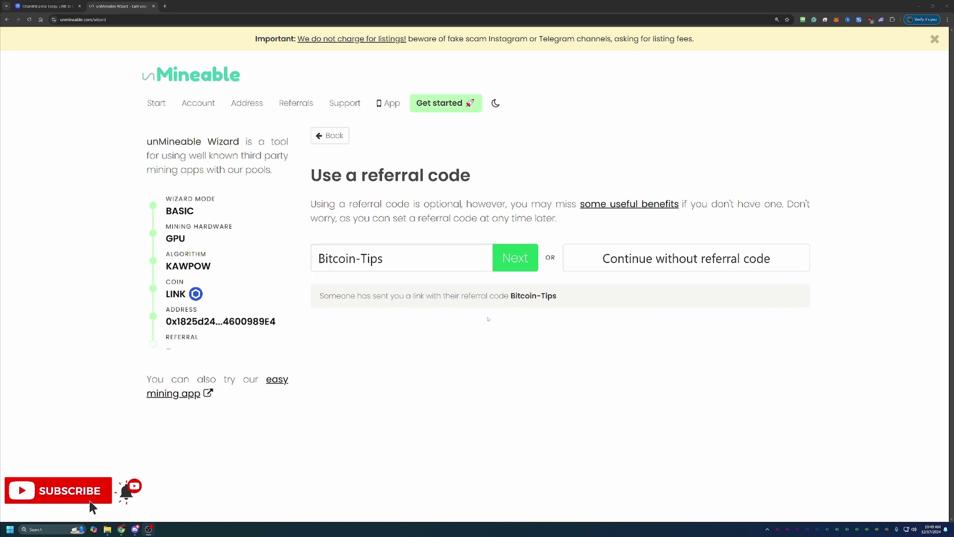
Accept the prefilled Bitcoin-Tips referral code to finish the wizard.
{"action": "left_click", "coordinate": [512, 259]}
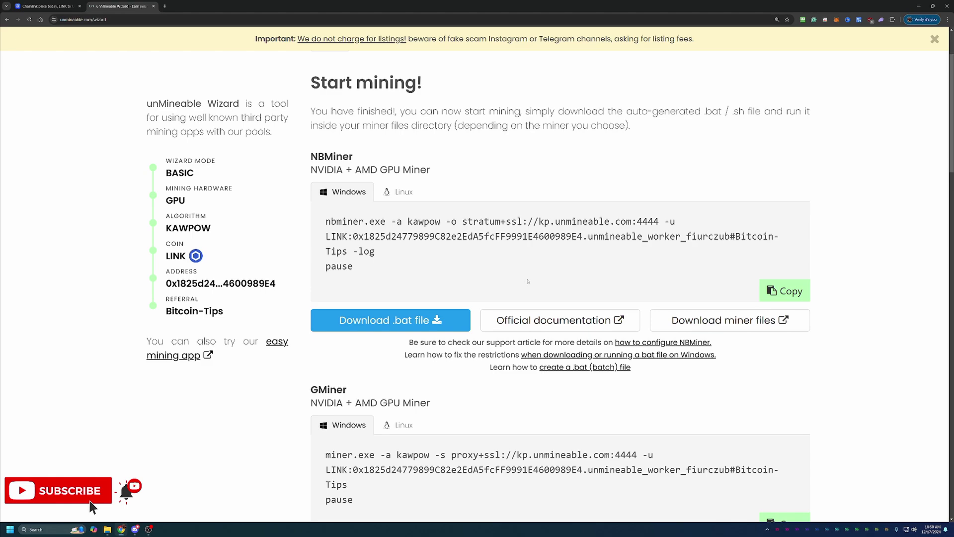
Scroll to the GMiner command and highlight its NVIDIA + AMD GPU support note.
{"action": "scroll", "coordinate": [399, 290], "scroll_direction": "down", "scroll_amount": 3}
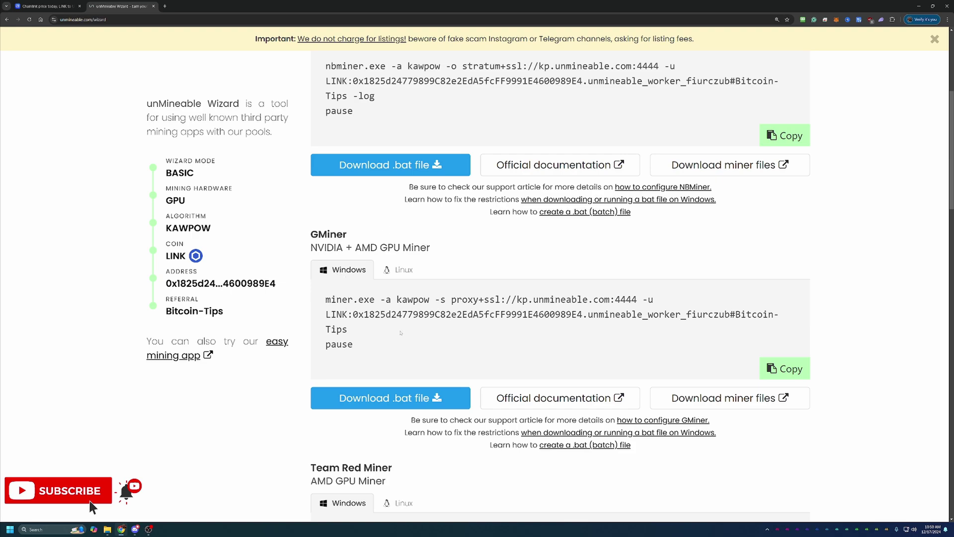
{"action": "scroll", "coordinate": [400, 332], "scroll_direction": "up", "scroll_amount": 2}
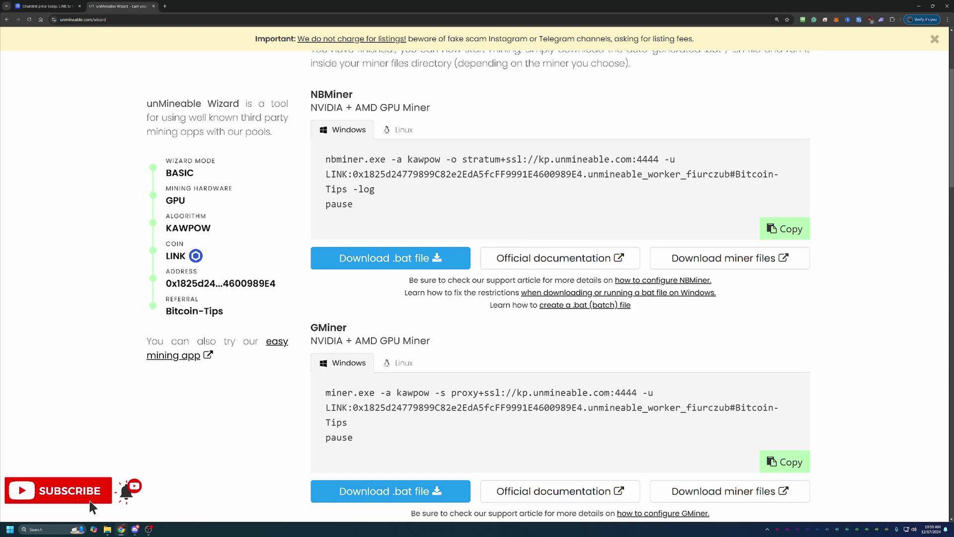
{"action": "scroll", "coordinate": [405, 376], "scroll_direction": "down", "scroll_amount": 1}
{"action": "left_click_drag", "start_coordinate": [311, 278], "coordinate": [404, 279]}
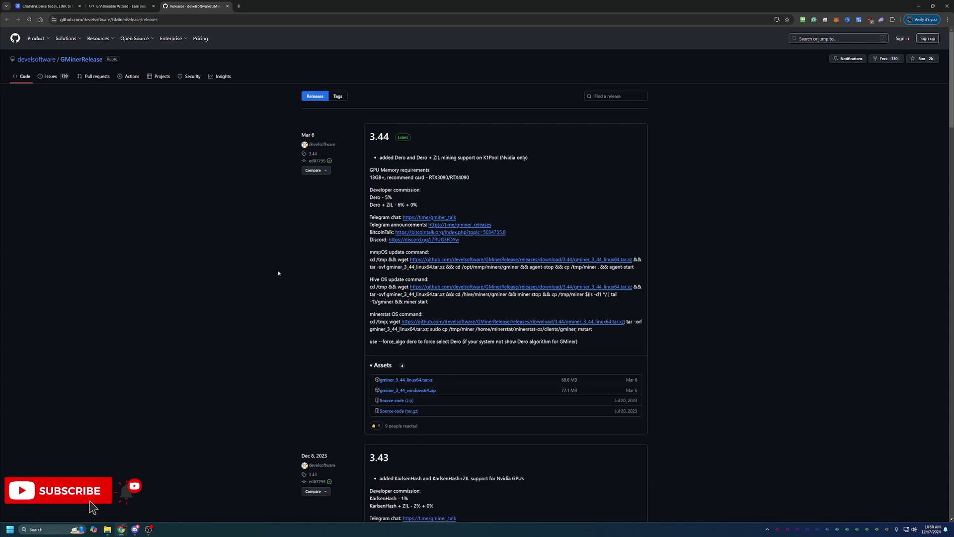
Download GMiner's LINK Kawpow .bat, keeping it past the unverified-file warning.
{"action": "left_click", "coordinate": [136, 3]}
{"action": "left_click", "coordinate": [273, 436]}
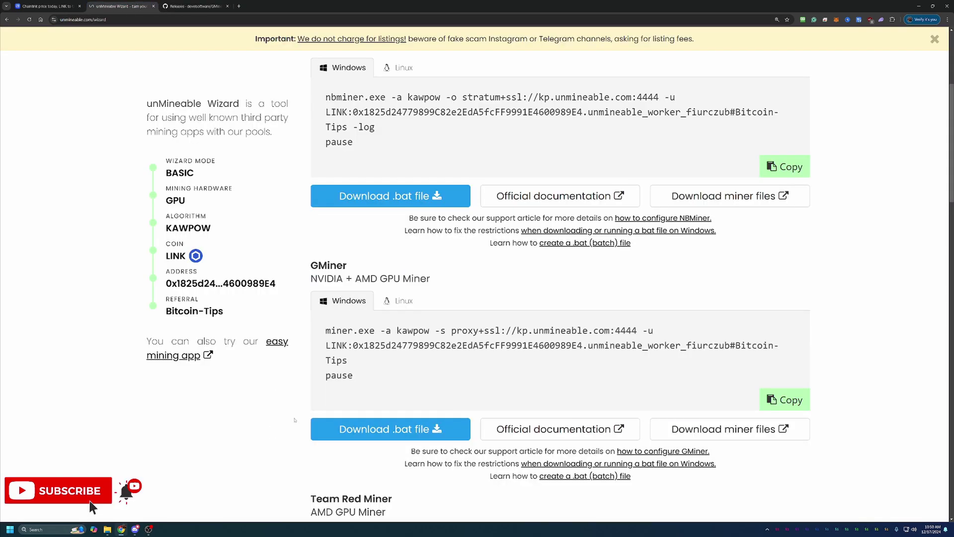
{"action": "left_click", "coordinate": [361, 430]}
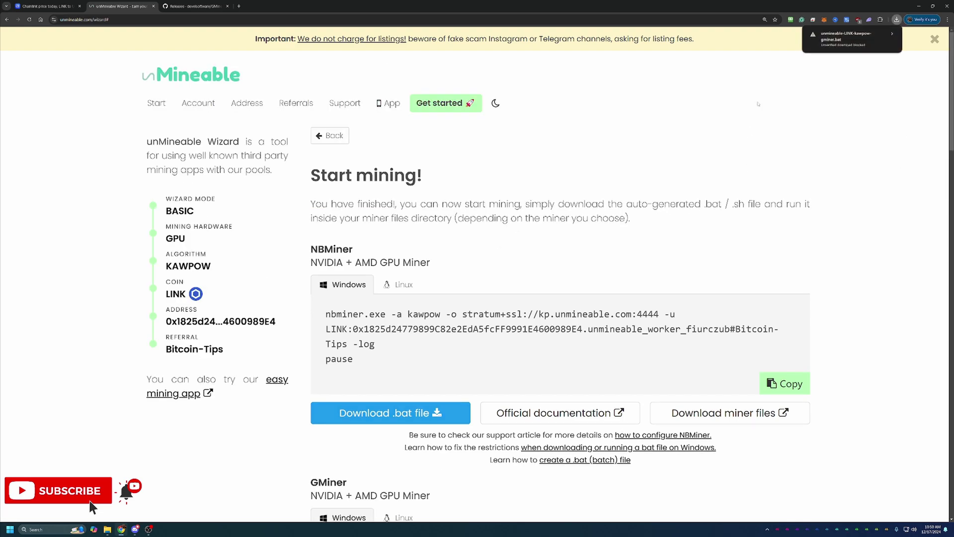
{"action": "left_click", "coordinate": [845, 47]}
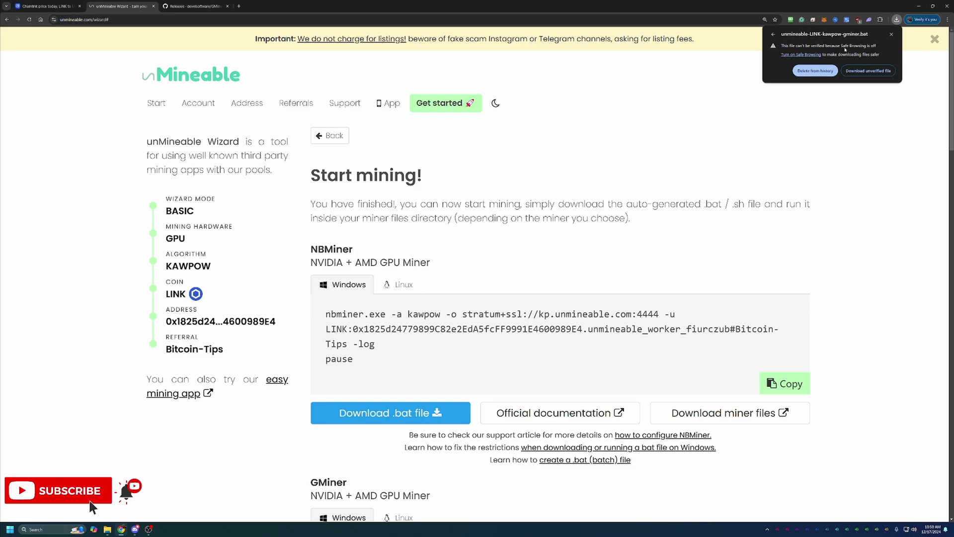
{"action": "left_click", "coordinate": [864, 71]}
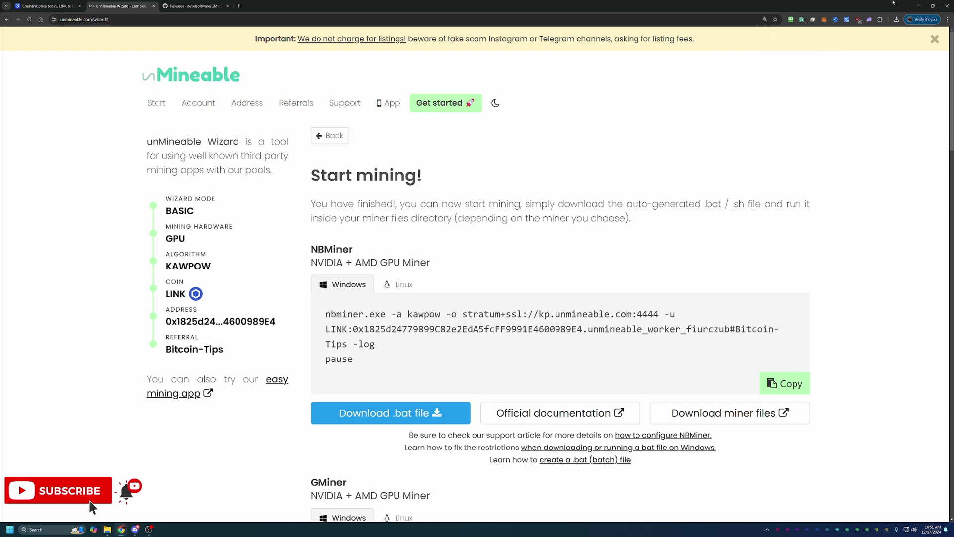
{"action": "left_click", "coordinate": [897, 21]}
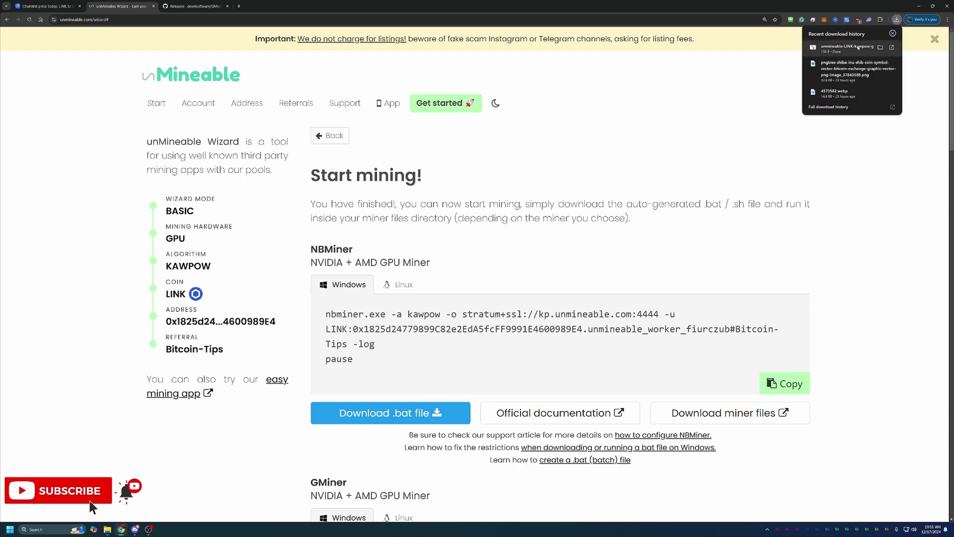
{"action": "left_click", "coordinate": [867, 122]}
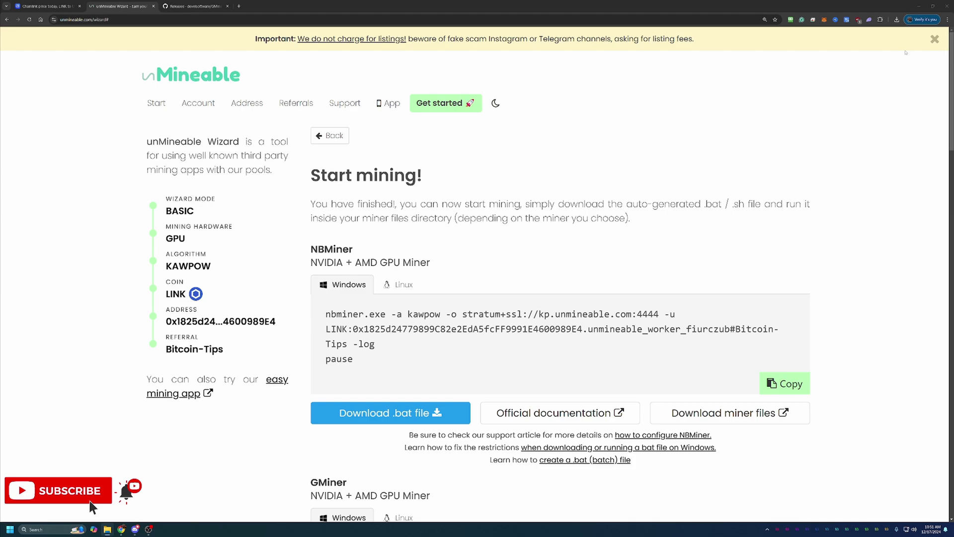
Launch the LINK Kawpow GMiner .bat from gminer_3_44_windows64, bypassing SmartScreen.
{"action": "left_click", "coordinate": [896, 20]}
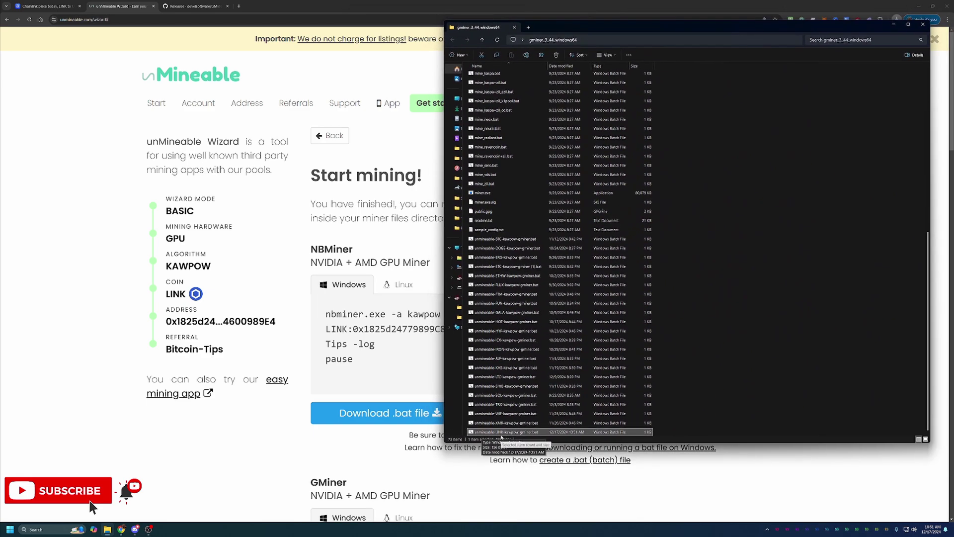
{"action": "double_click", "coordinate": [535, 432]}
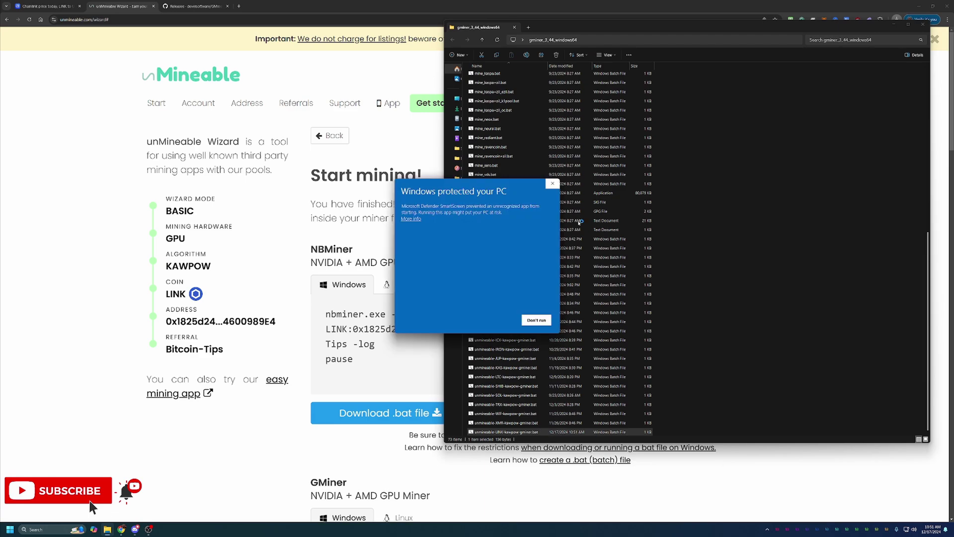
{"action": "left_click", "coordinate": [410, 218]}
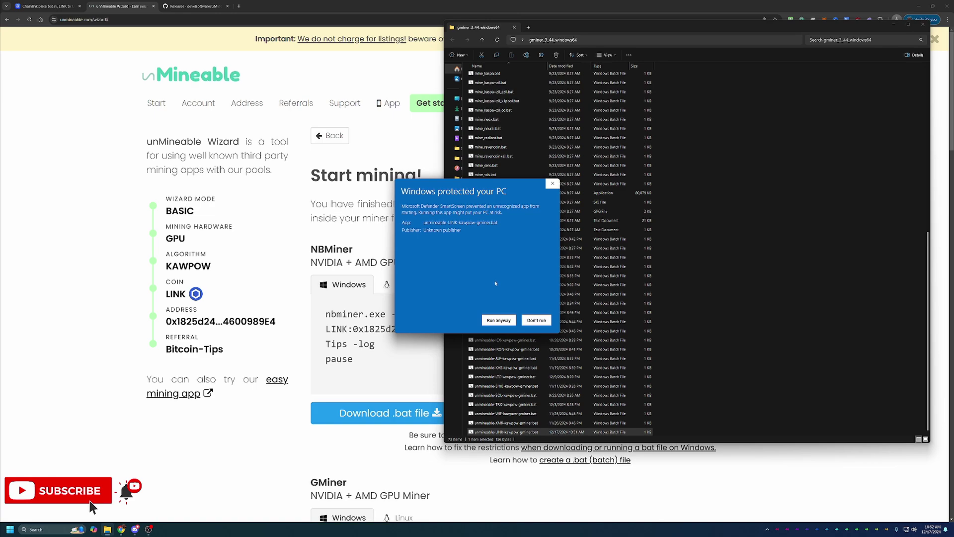
{"action": "left_click", "coordinate": [506, 321]}
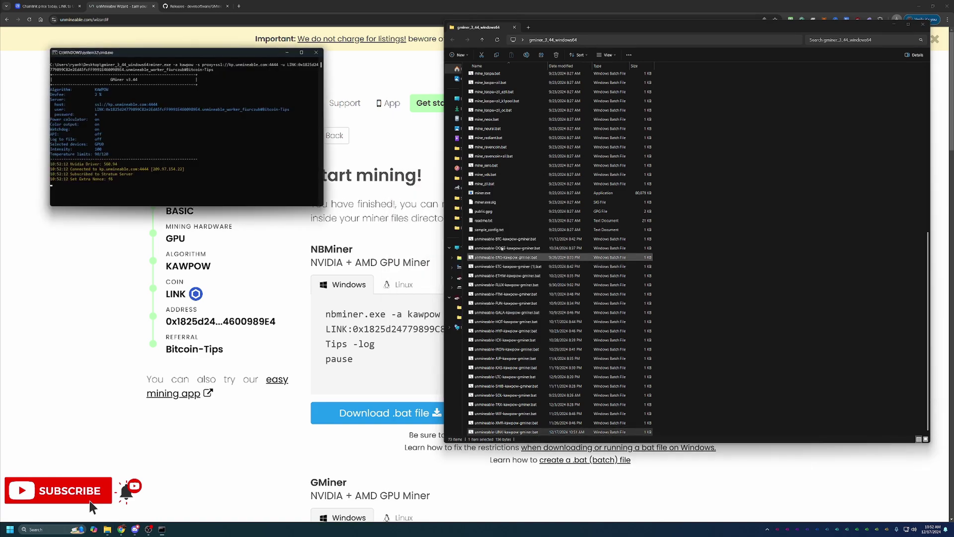
Watch GMiner's console until its first share is accepted, then close it to stop mining.
{"action": "left_click", "coordinate": [890, 25]}
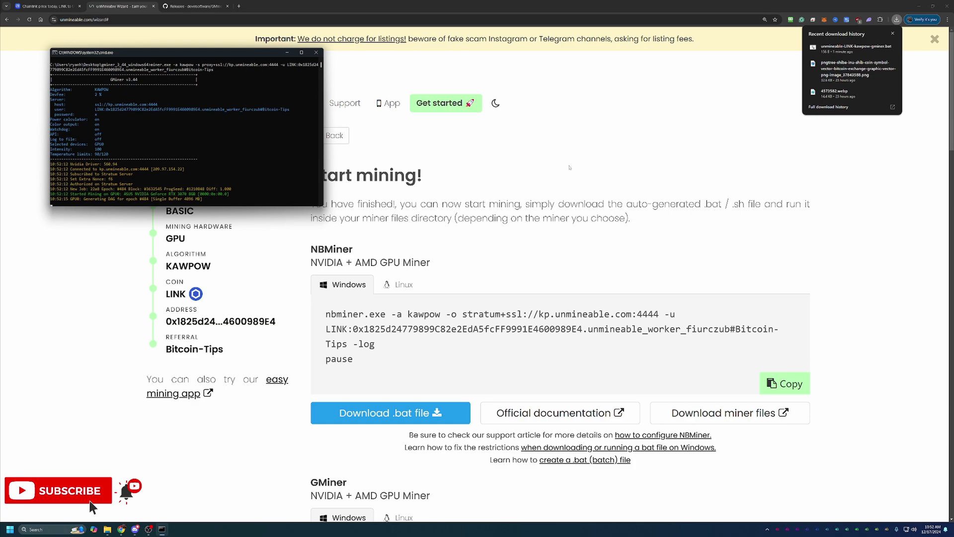
{"action": "left_click", "coordinate": [497, 124]}
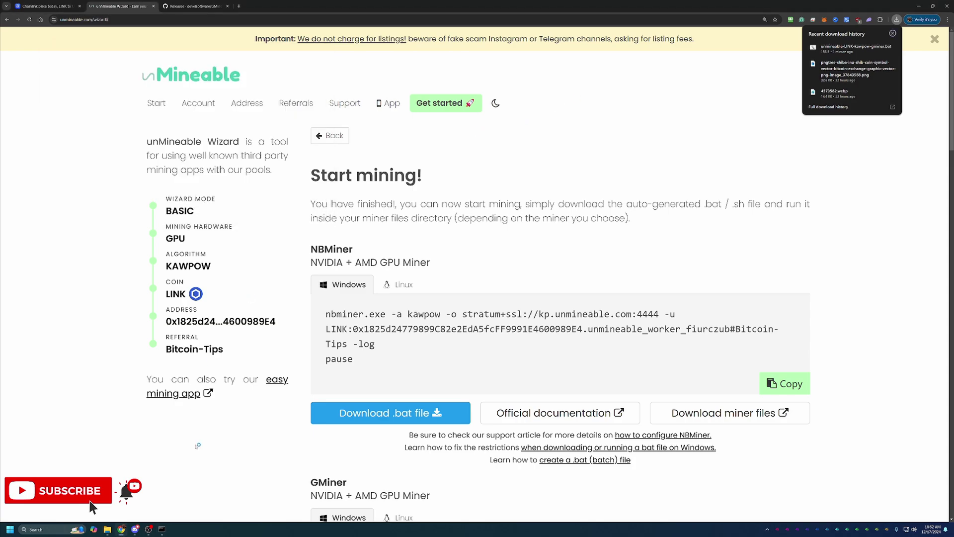
{"action": "left_click", "coordinate": [162, 529]}
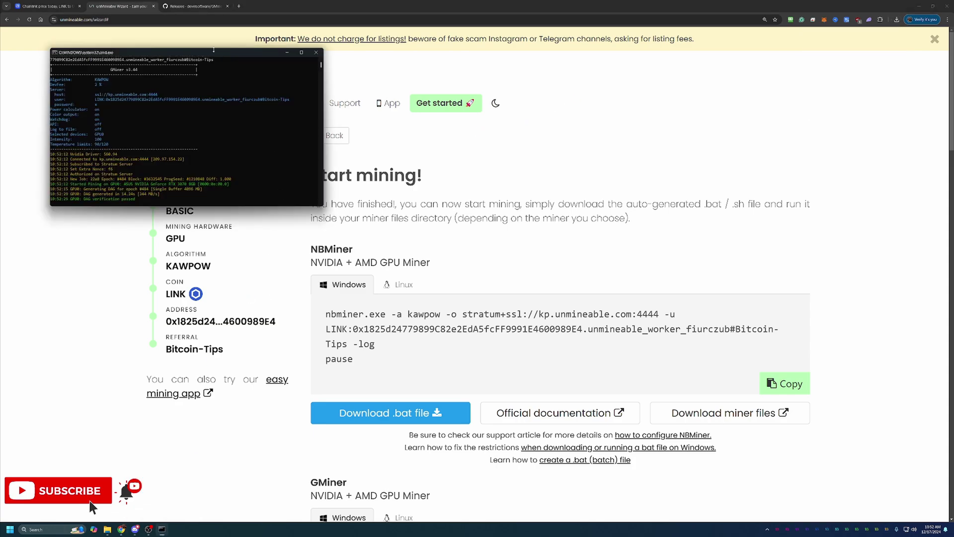
{"action": "left_click_drag", "start_coordinate": [212, 53], "coordinate": [251, 70]}
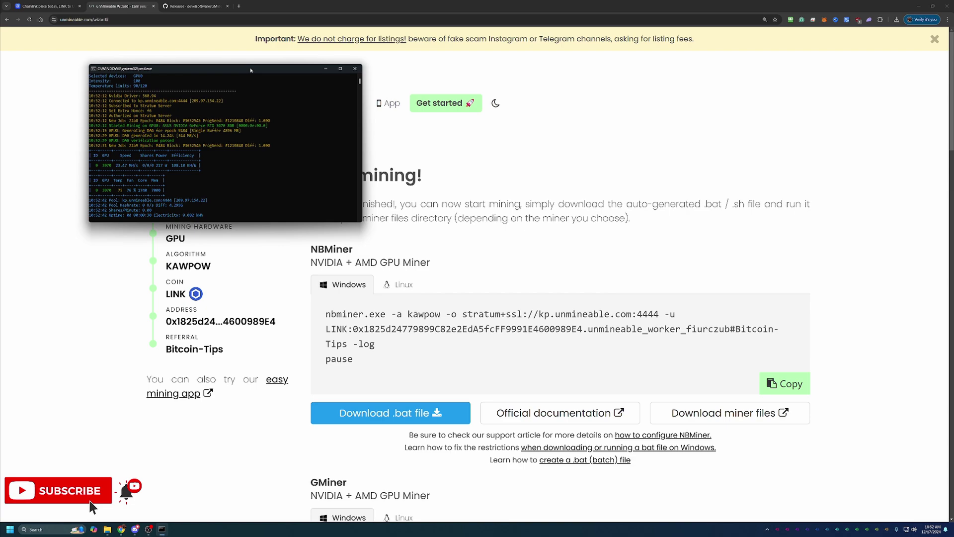
{"action": "left_click_drag", "start_coordinate": [250, 70], "coordinate": [229, 167]}
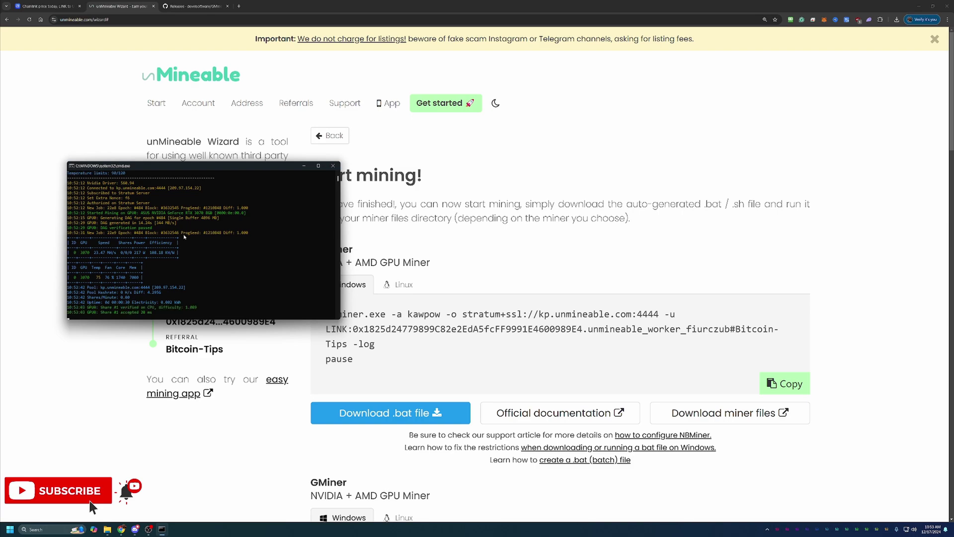
{"action": "left_click_drag", "start_coordinate": [186, 169], "coordinate": [194, 191]}
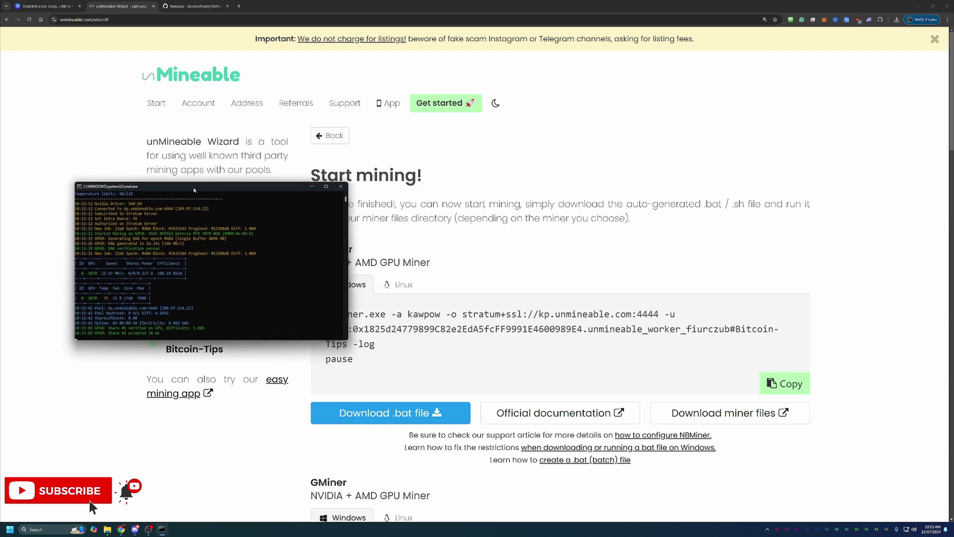
{"action": "left_click_drag", "start_coordinate": [292, 187], "coordinate": [573, 143]}
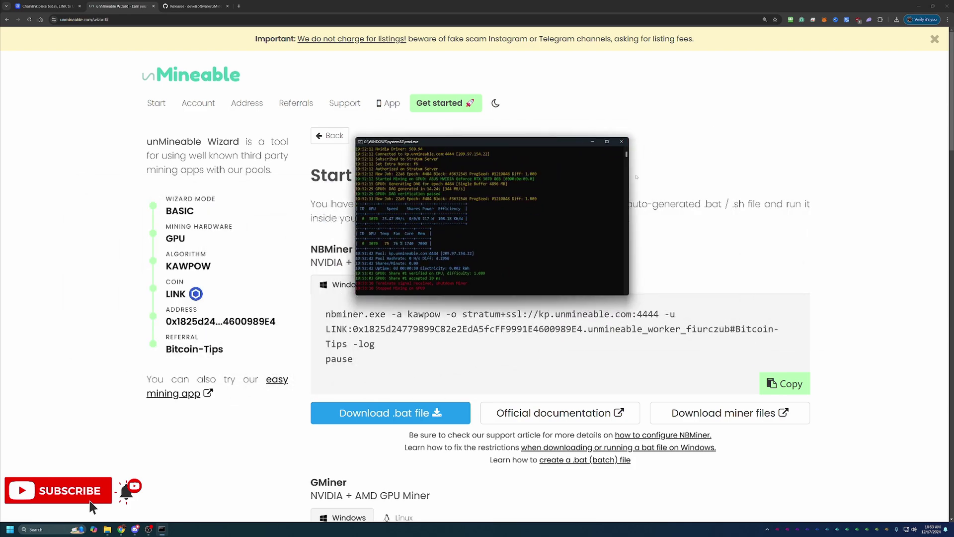
{"action": "left_click", "coordinate": [621, 142]}
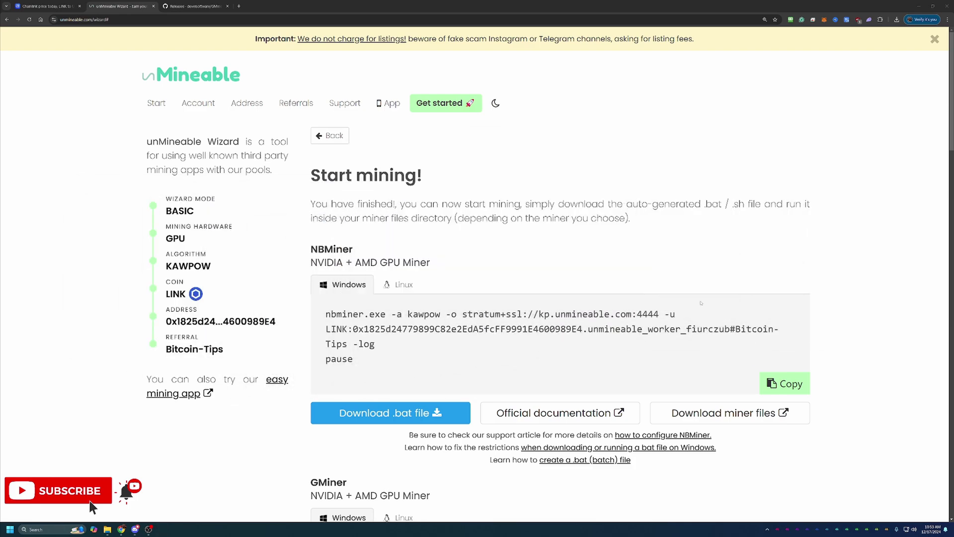